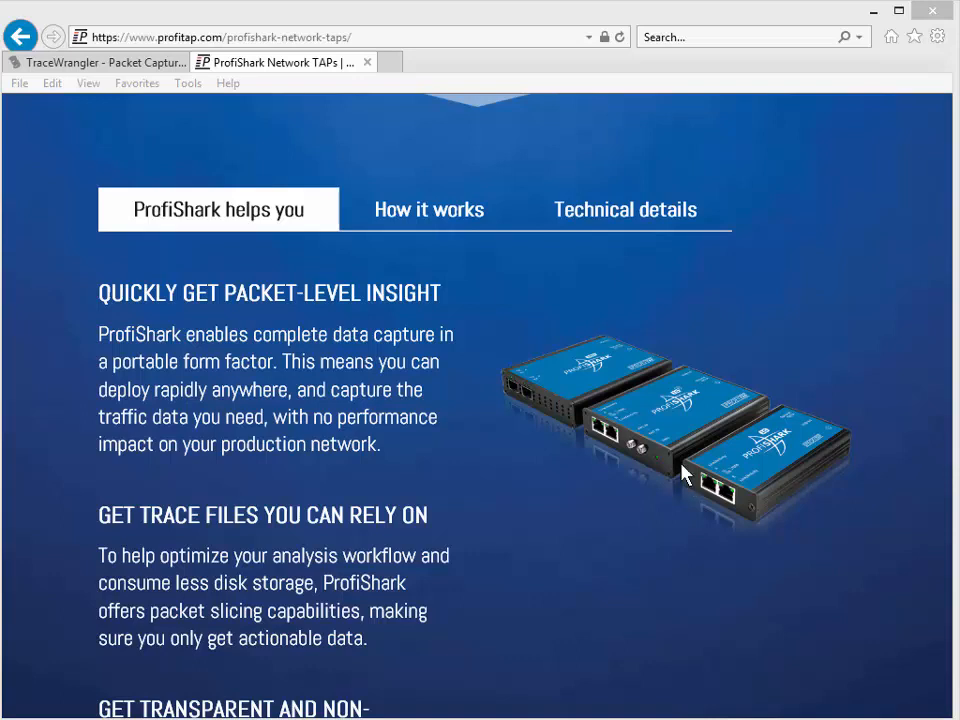
# Step: Review the TraceWrangler website's feature list and screenshot in the browser
pyautogui.click(121, 66)
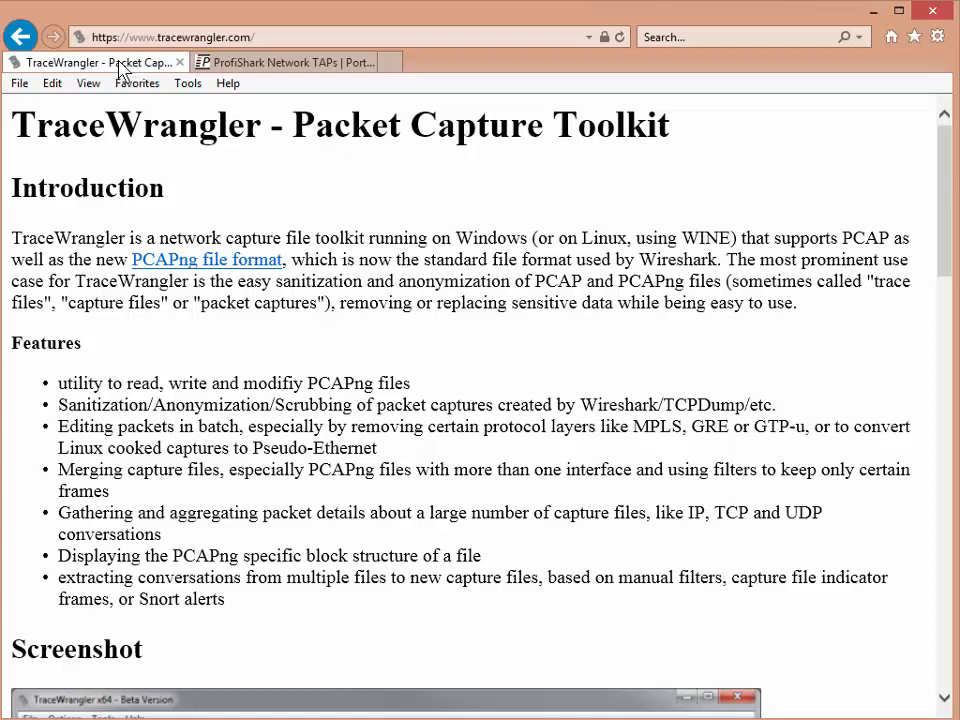
pyautogui.scroll(-4, 120, 68)
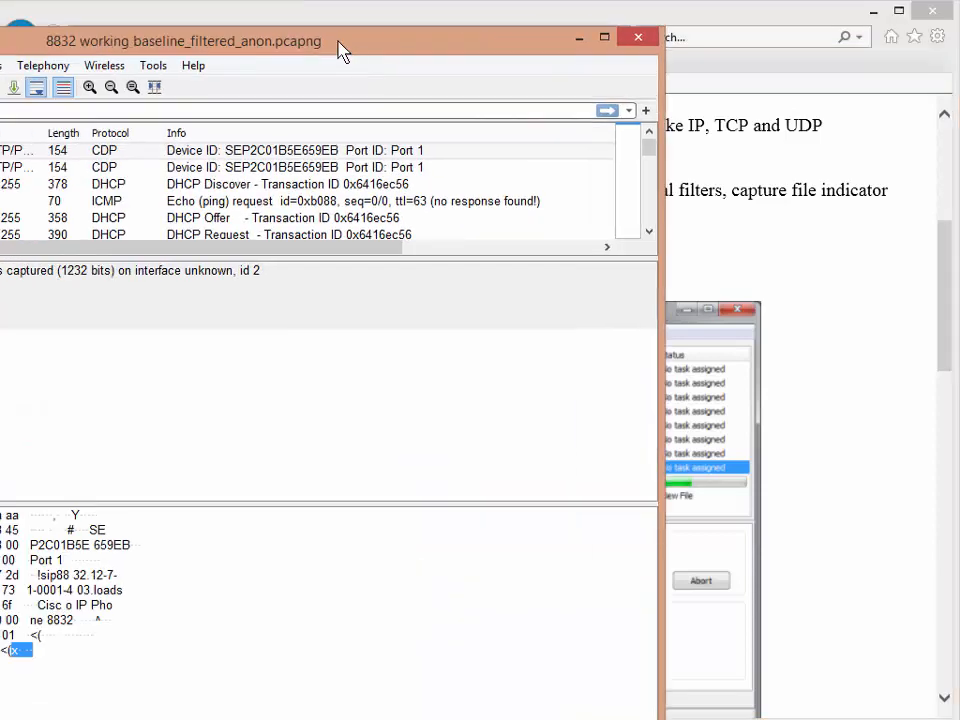
pyautogui.moveTo(336, 47); pyautogui.dragTo(632, 14)
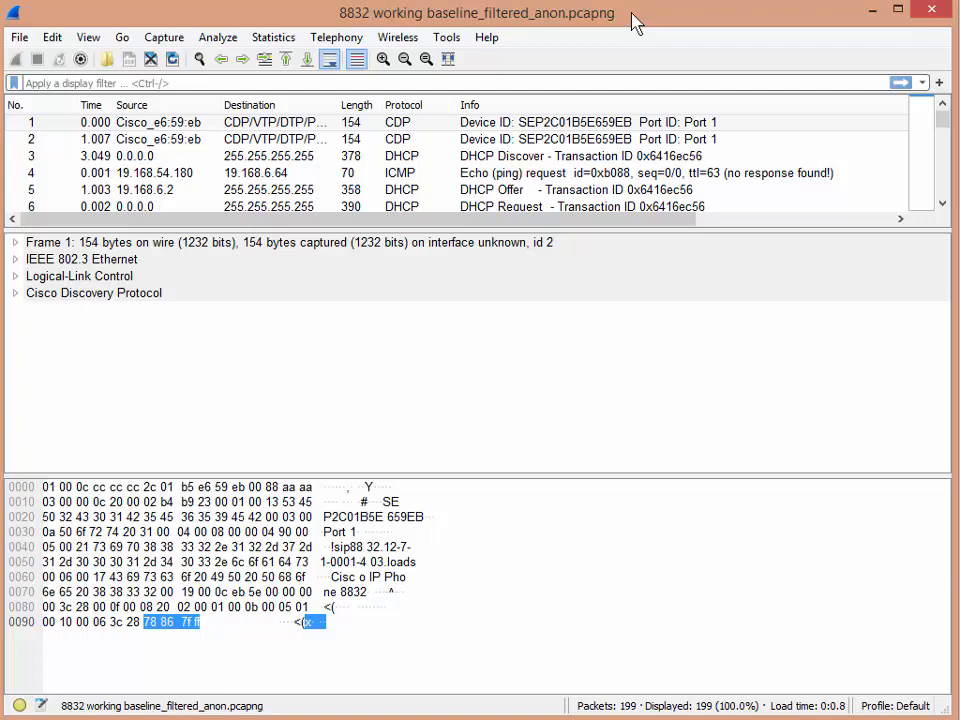
# Step: Browse through the first CDP, DHCP and ICMP packets in the capture to inspect their details
pyautogui.click(343, 122)
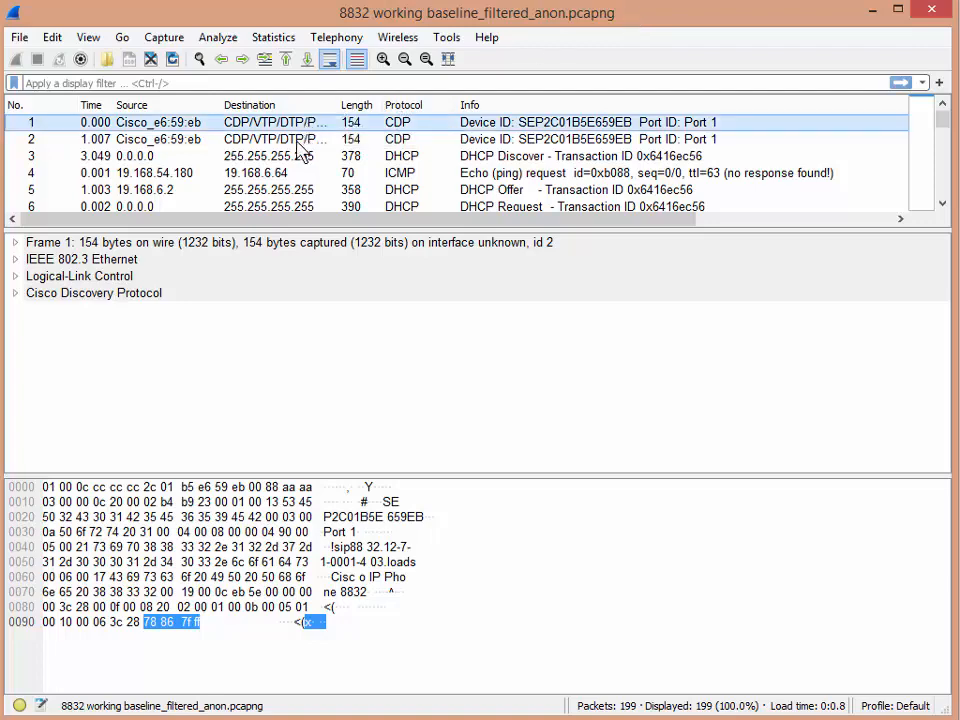
pyautogui.click(297, 142)
pyautogui.click(297, 153)
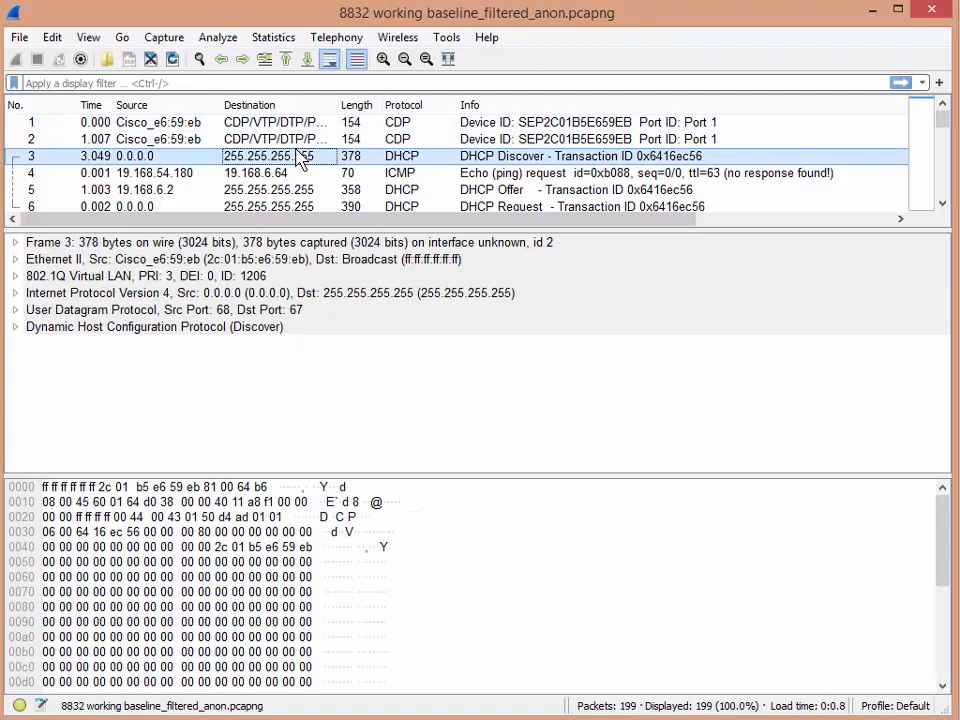
pyautogui.click(943, 204)
pyautogui.click(943, 204)
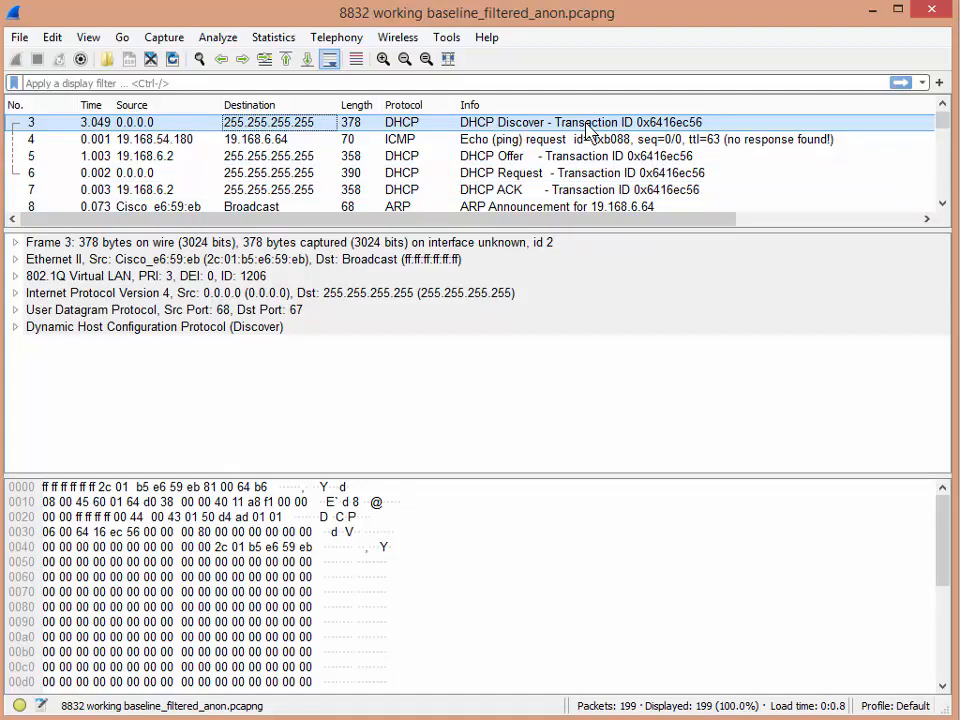
pyautogui.click(507, 141)
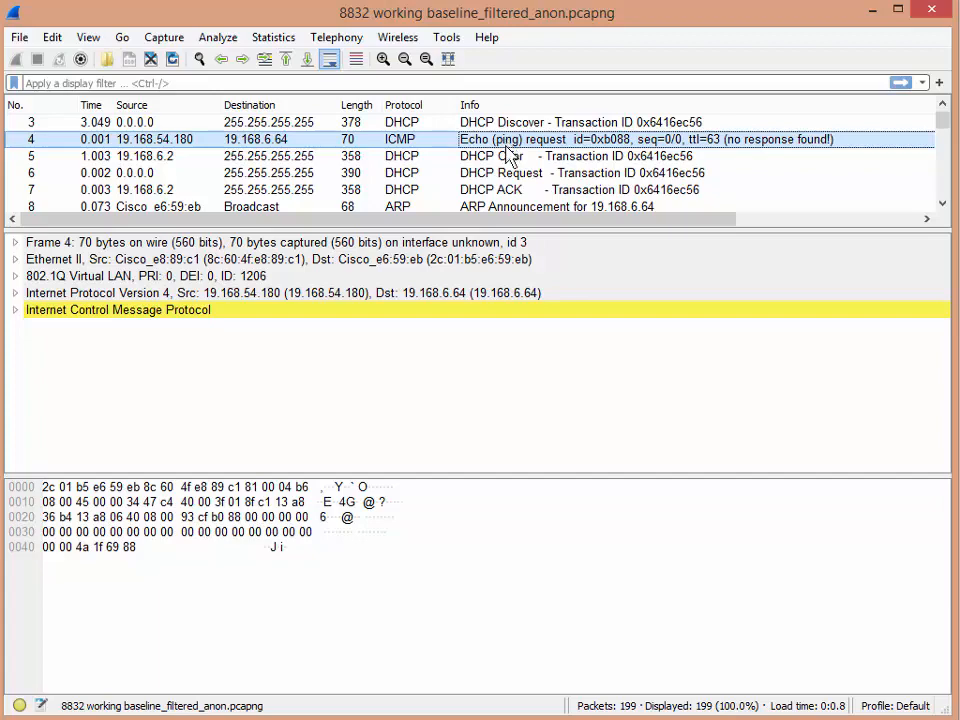
pyautogui.click(508, 156)
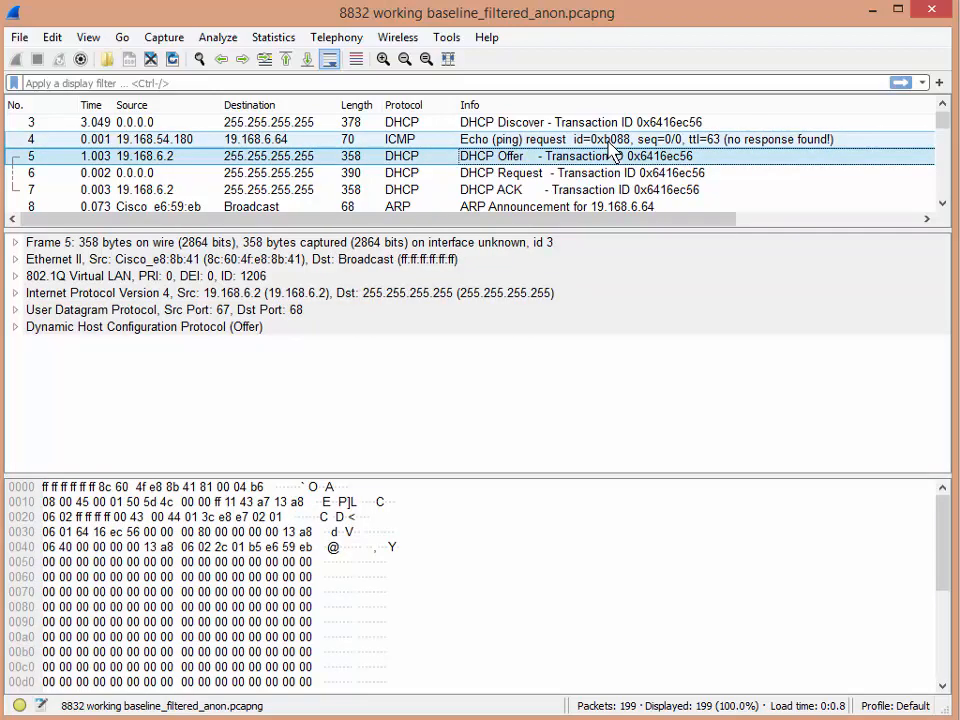
# Step: Expand the Dynamic Host Configuration Protocol details of the DHCP Offer packet and review its options
pyautogui.doubleClick(130, 327)
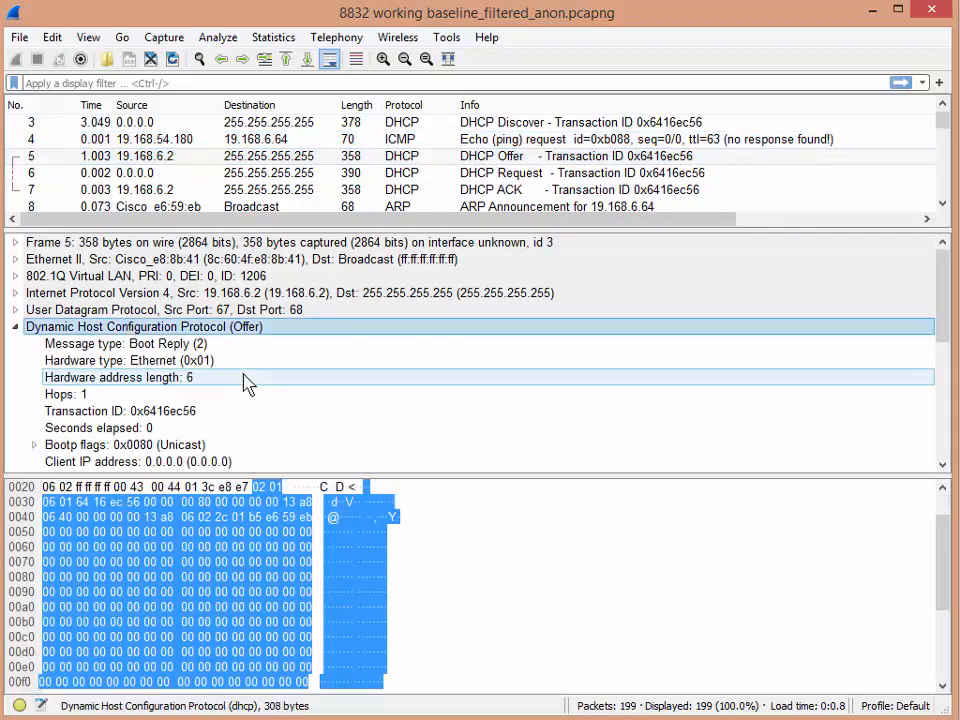
pyautogui.scroll(-5, 245, 381)
pyautogui.scroll(-2, 245, 381)
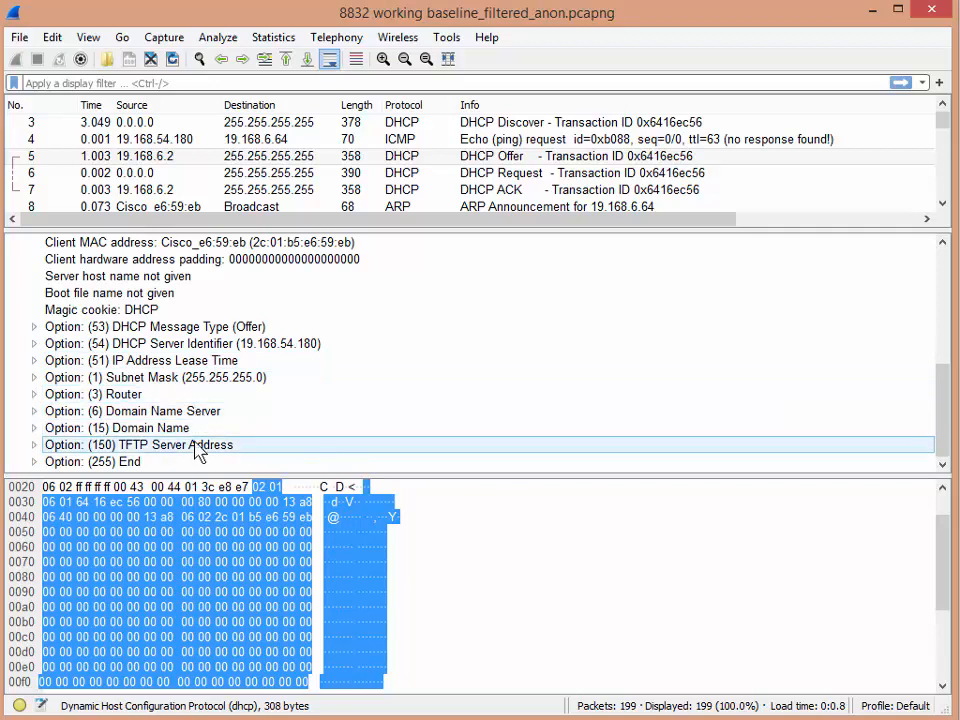
# Step: Select the DHCP Request packet and expand its Option (55) Parameter Request List
pyautogui.click(408, 186)
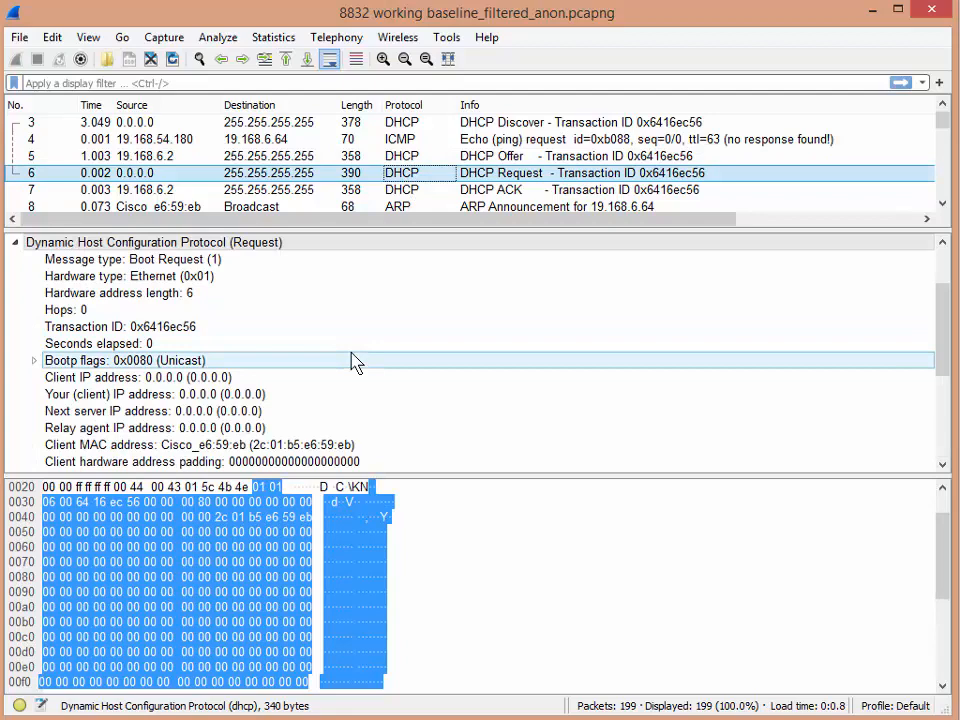
pyautogui.scroll(-4, 352, 362)
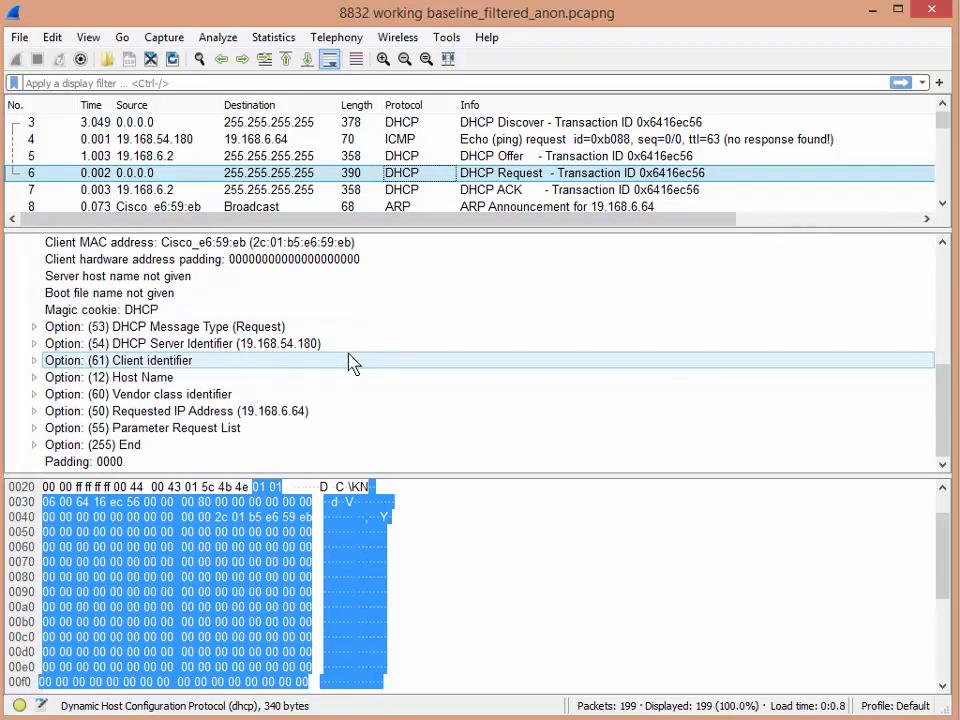
pyautogui.doubleClick(143, 428)
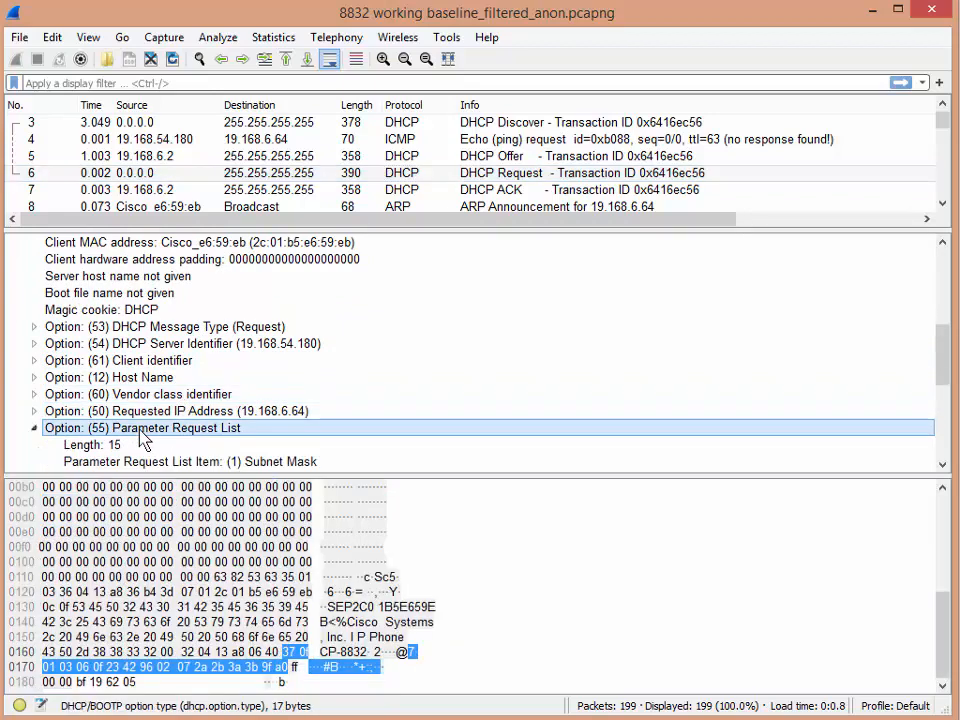
pyautogui.scroll(-3, 143, 440)
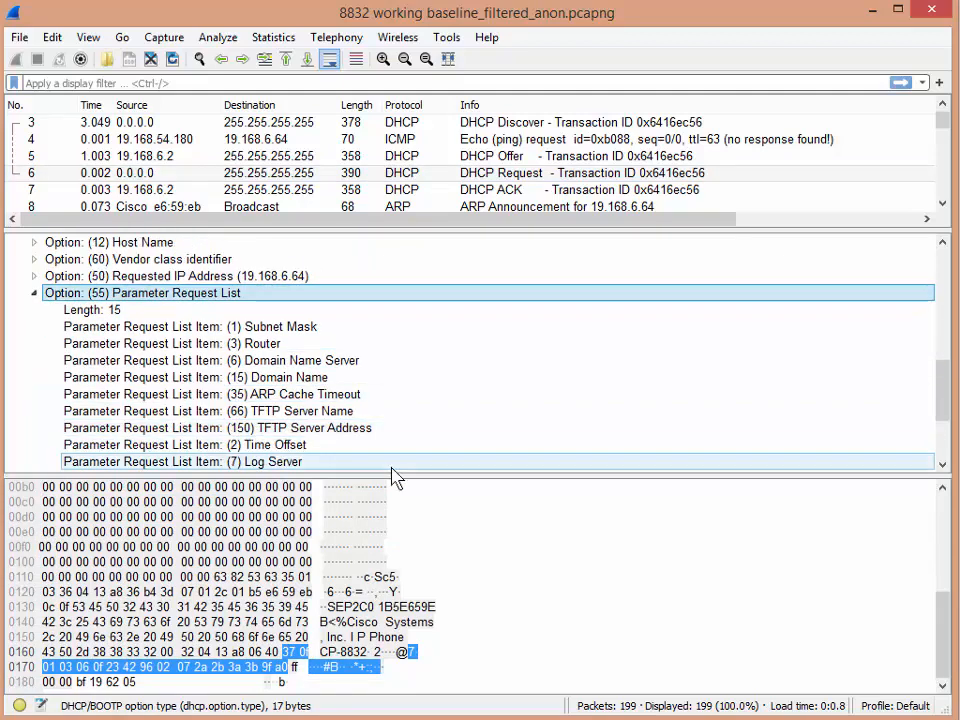
# Step: Step through the requested parameter items down to Network Time Protocol Servers
pyautogui.press('Down')
pyautogui.press('Down')
pyautogui.press('Down')
pyautogui.press('Down')
pyautogui.press('Down')
pyautogui.press('Down')
pyautogui.press('Down')
pyautogui.press('Down')
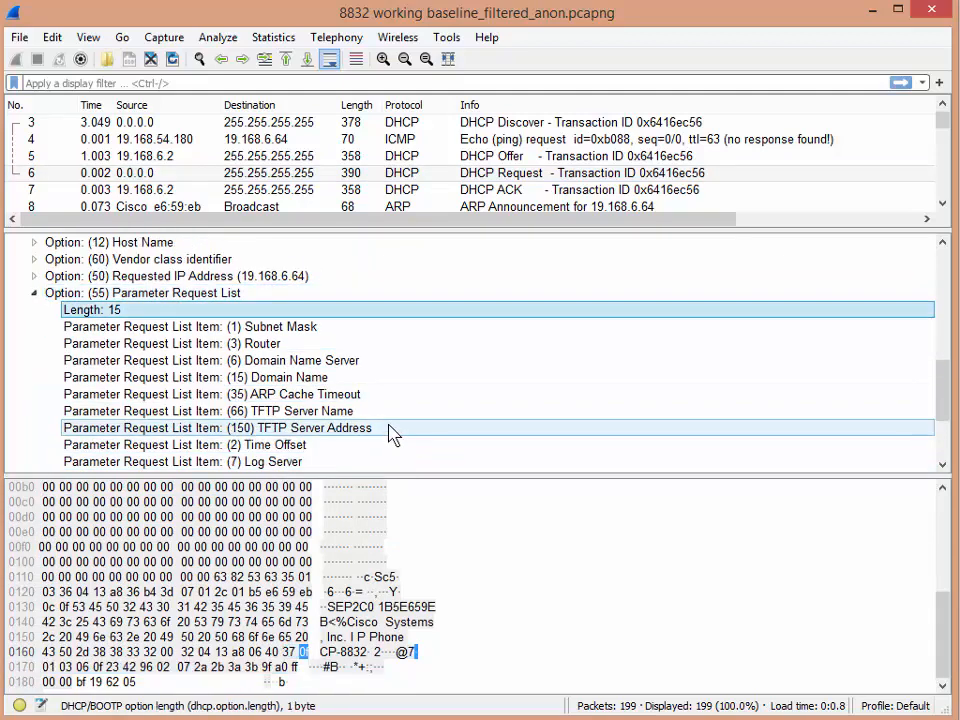
pyautogui.press('Down')
pyautogui.press('Down')
pyautogui.press('Down')
pyautogui.press('Down')
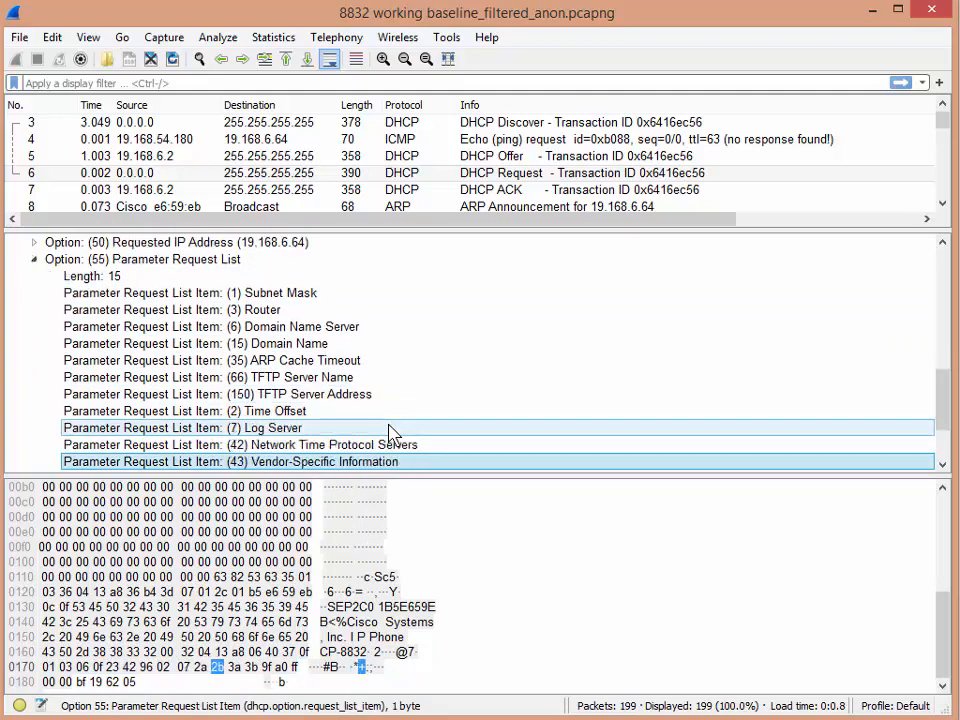
pyautogui.click(355, 448)
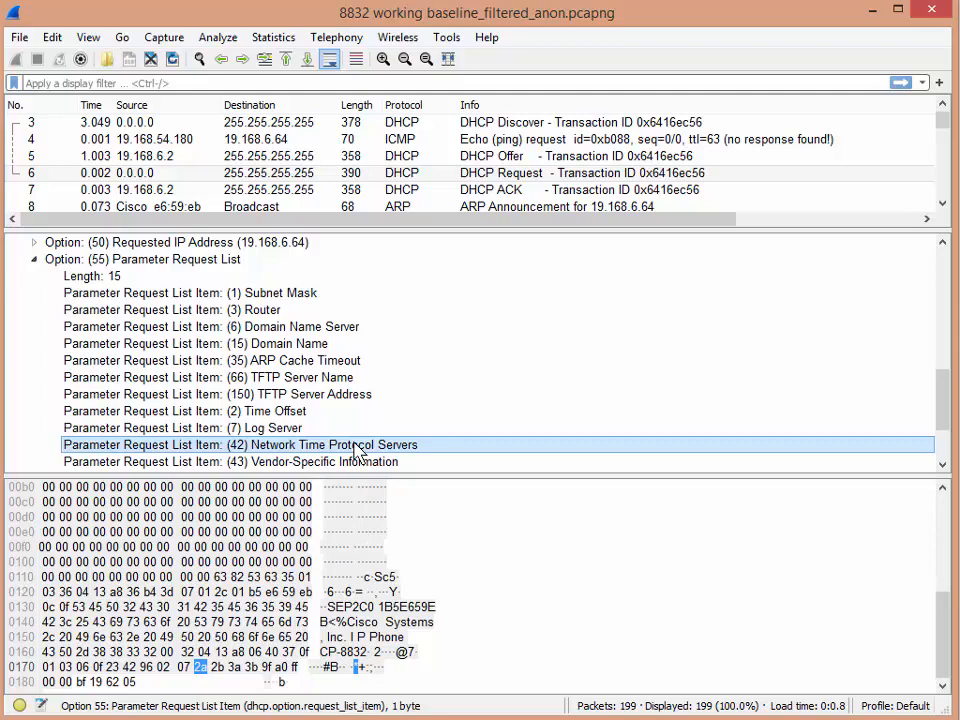
# Step: Apply the display filter ntp to the packet list
pyautogui.click(43, 83)
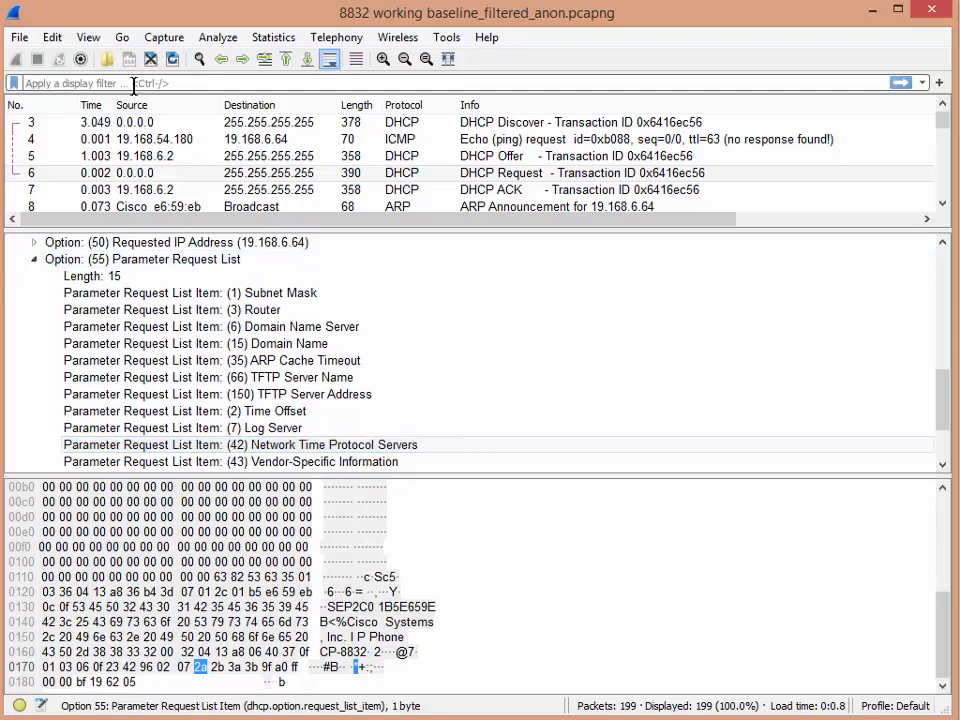
pyautogui.write('ntp')
pyautogui.press('Return')
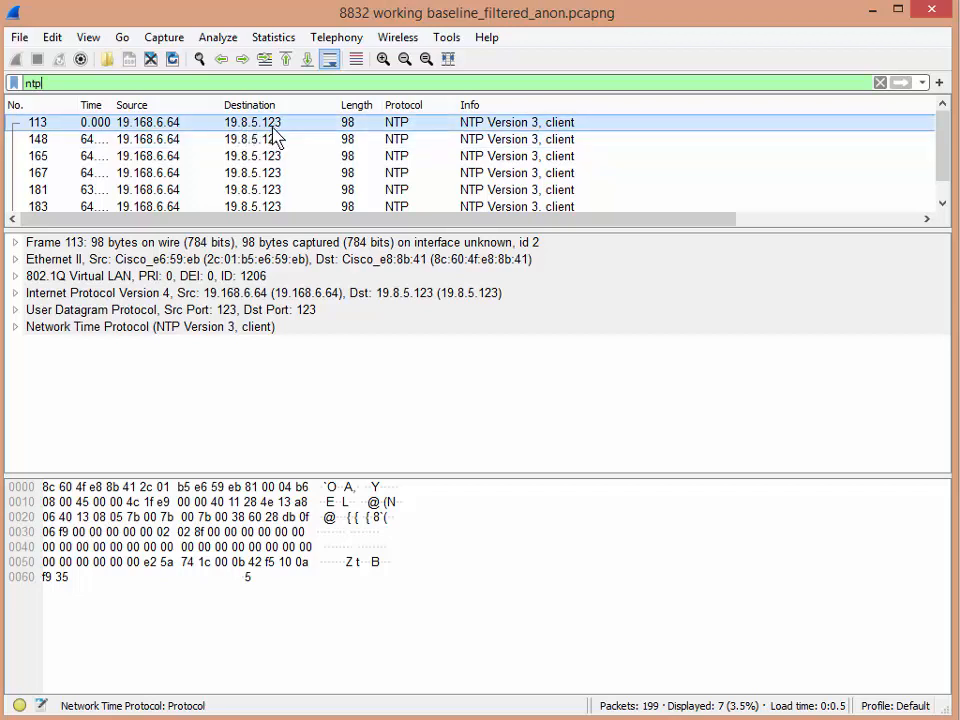
# Step: Clear the display filter to show all packets
pyautogui.press('BackSpace')
pyautogui.press('BackSpace')
pyautogui.press('BackSpace')
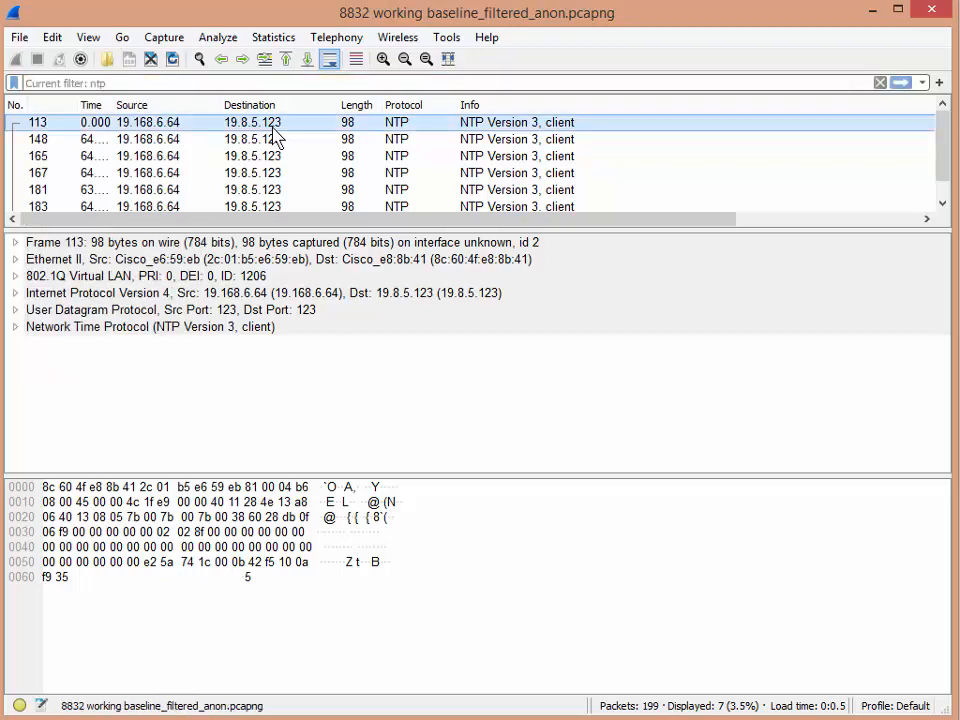
pyautogui.press('Return')
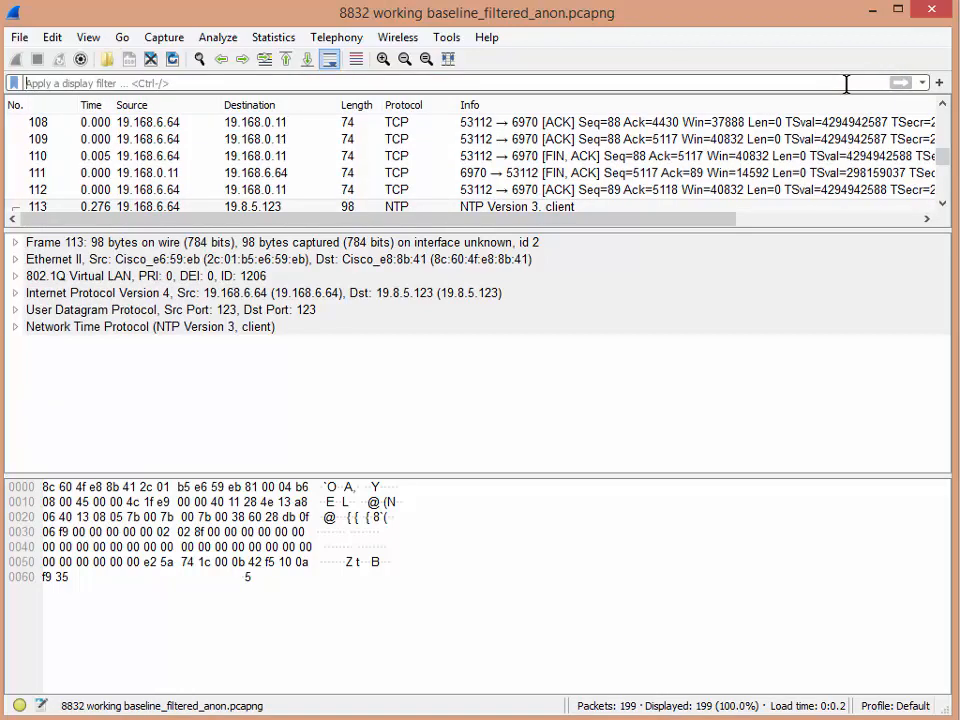
# Step: Apply the ntp display filter once more
pyautogui.write('ntp')
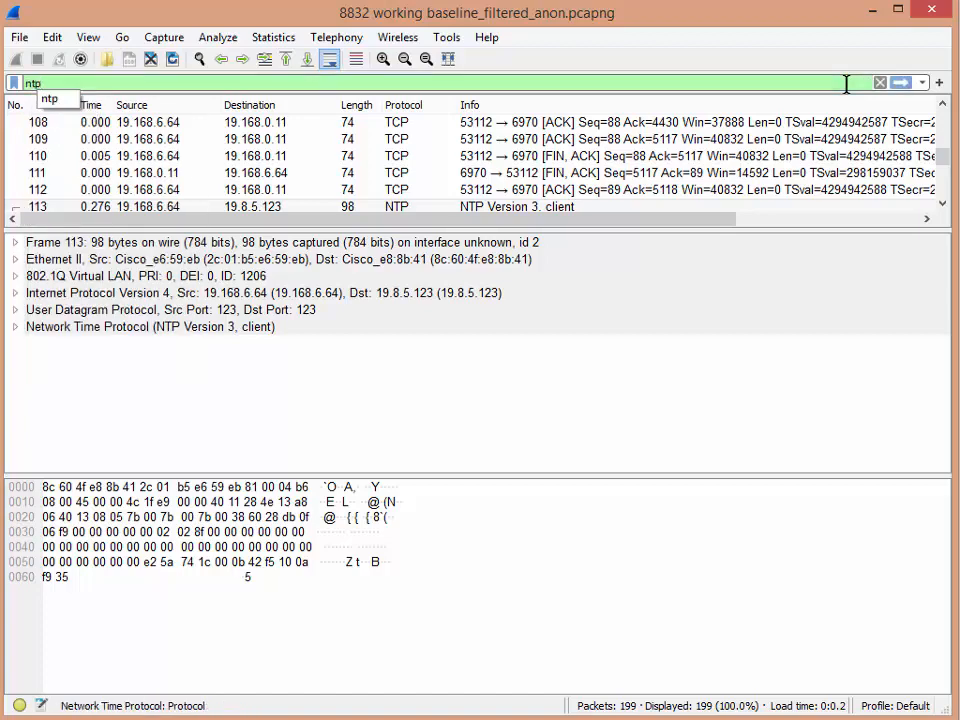
pyautogui.press('Return')
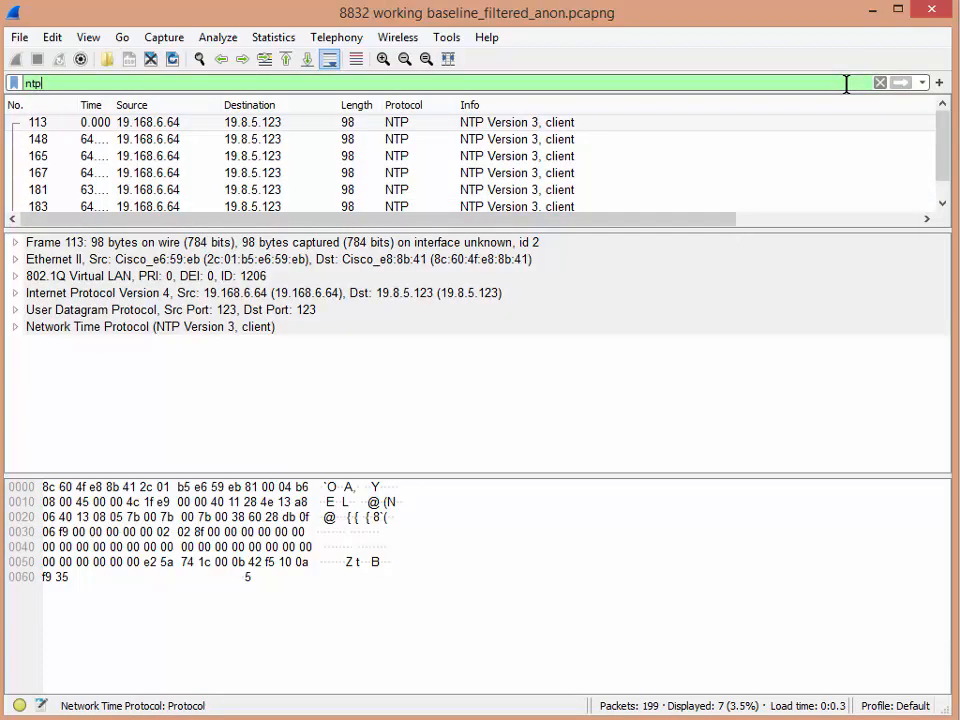
# Step: Remove the ntp display filter again to list every packet
pyautogui.press('BackSpace')
pyautogui.press('BackSpace')
pyautogui.press('BackSpace')
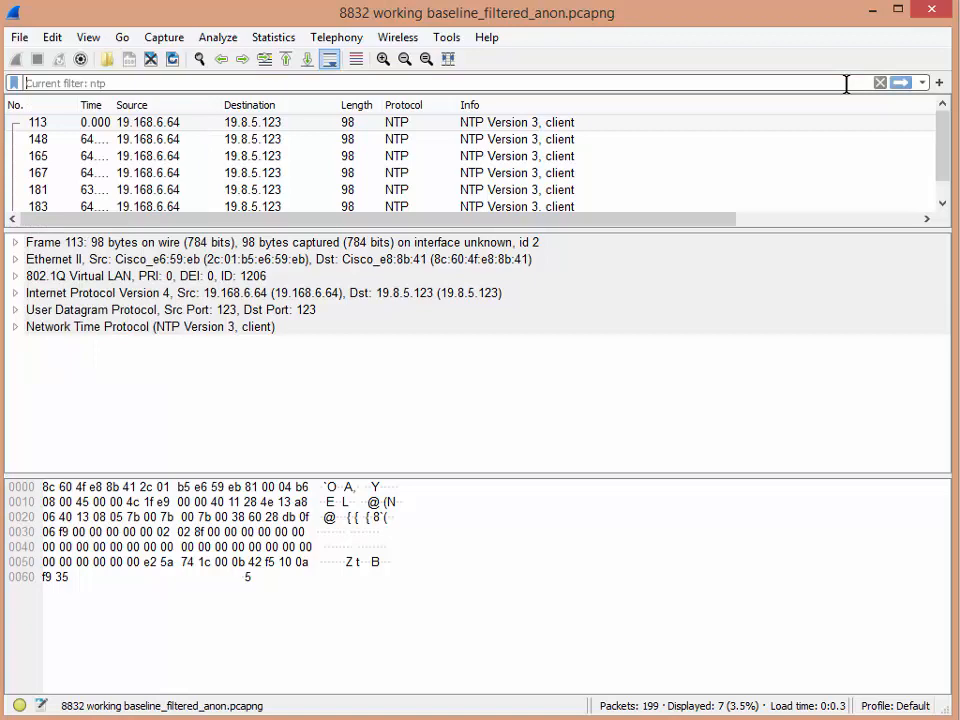
pyautogui.press('Return')
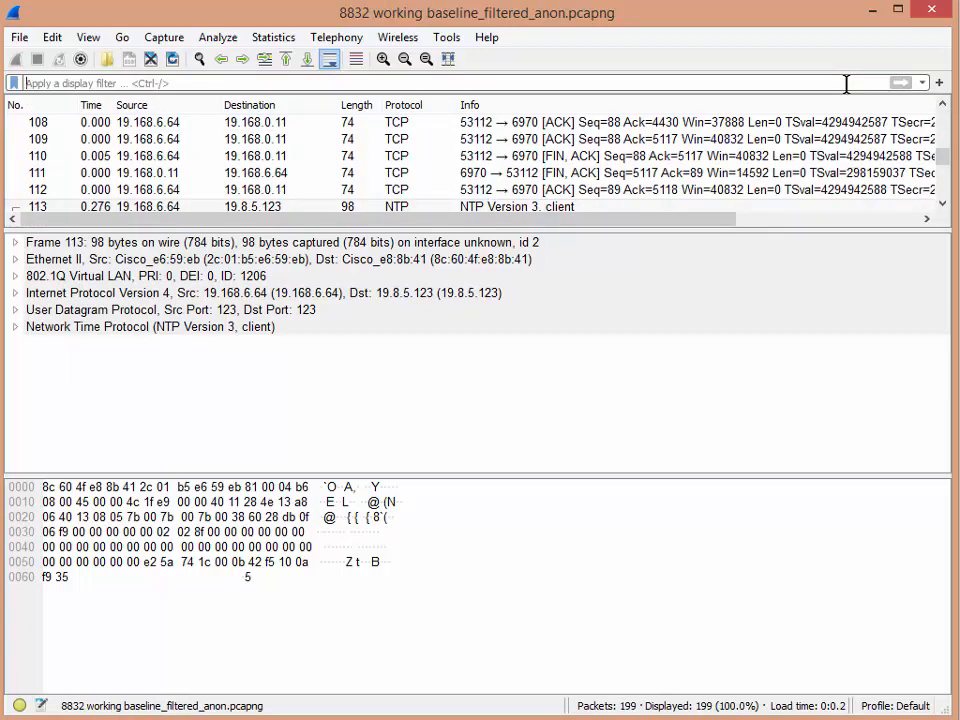
# Step: Search the packet bytes for the string ntp
pyautogui.hotkey('ctrl', 'f')
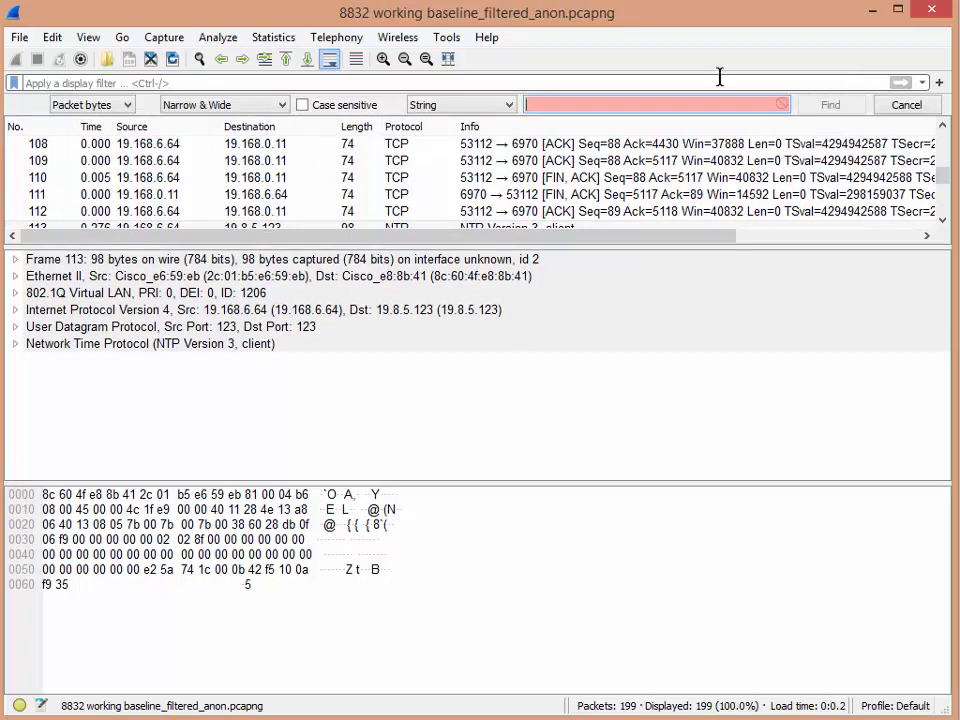
pyautogui.write('ntp')
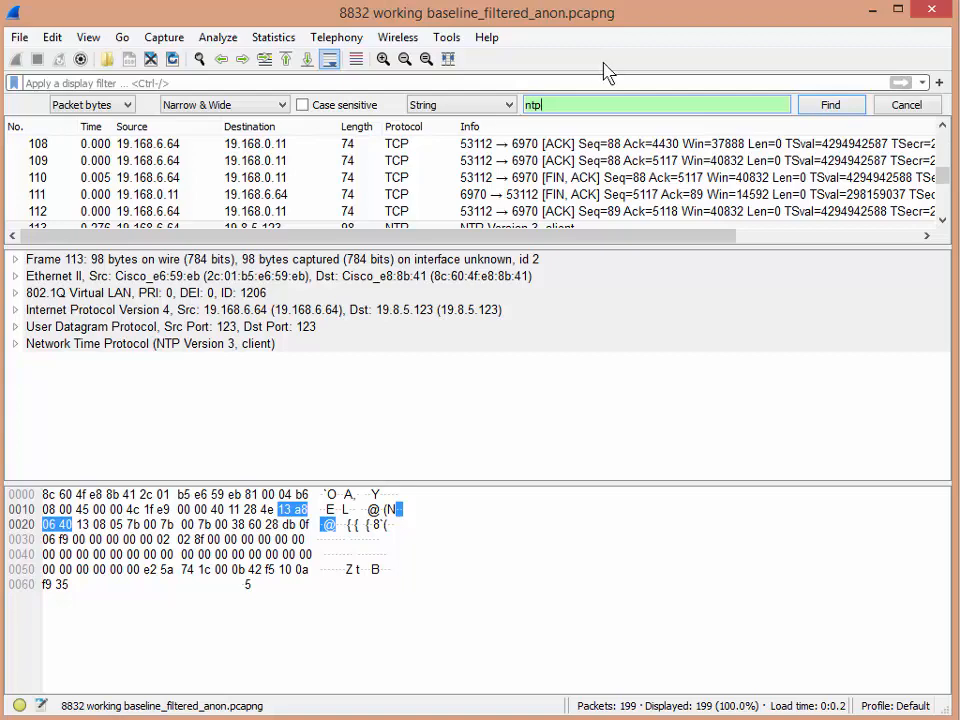
pyautogui.click(822, 114)
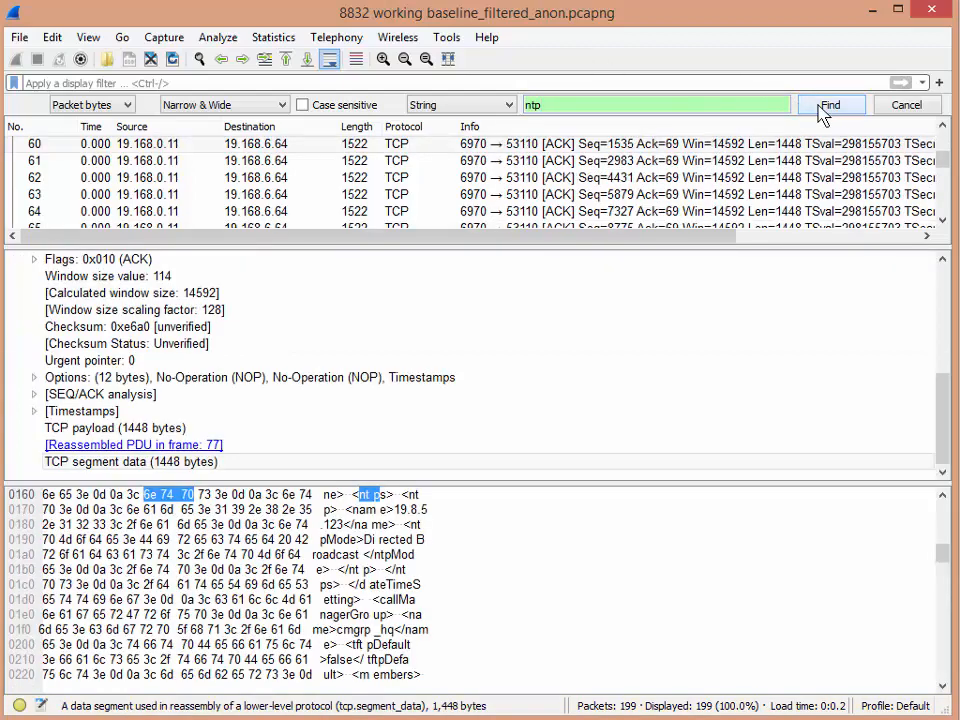
# Step: Follow the TCP stream of the found packet 60 to read the phone's configuration file exchange
pyautogui.click(289, 148)
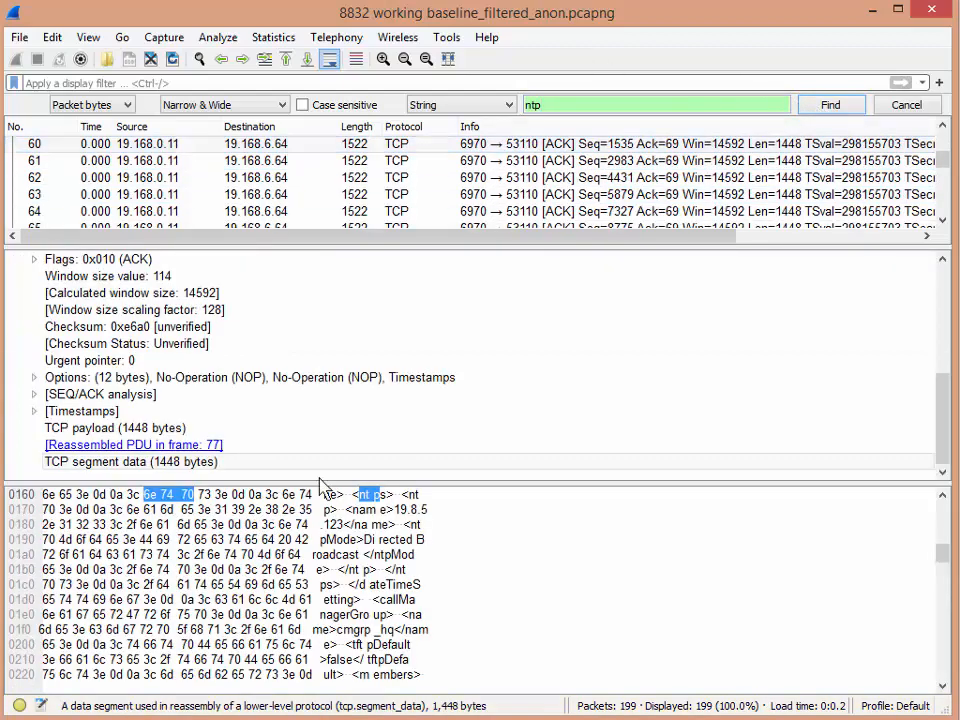
pyautogui.click(360, 524)
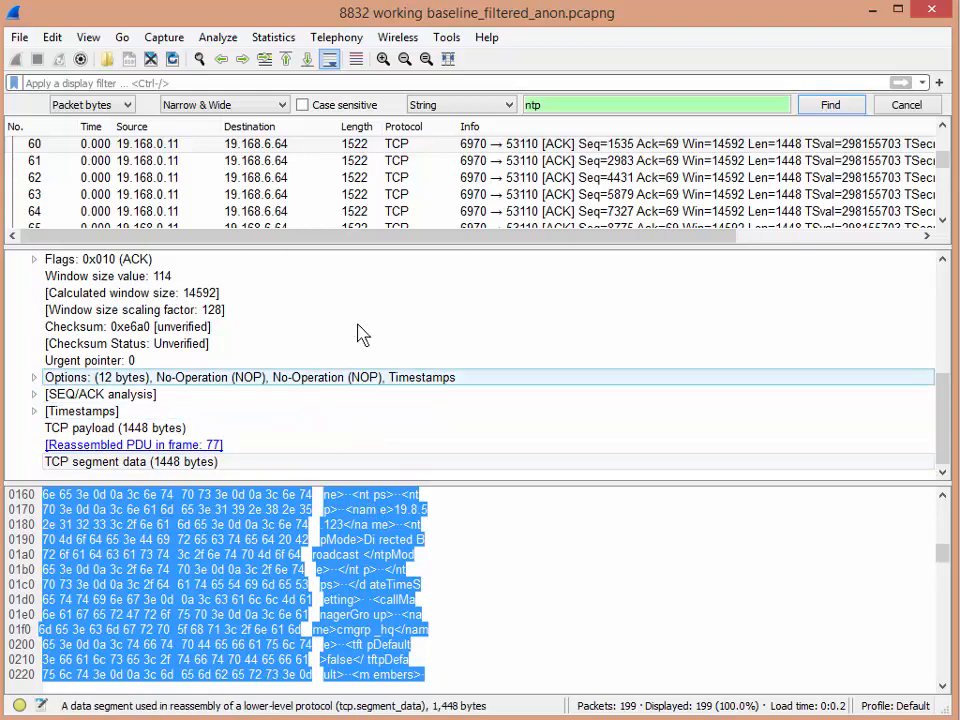
pyautogui.click(291, 148)
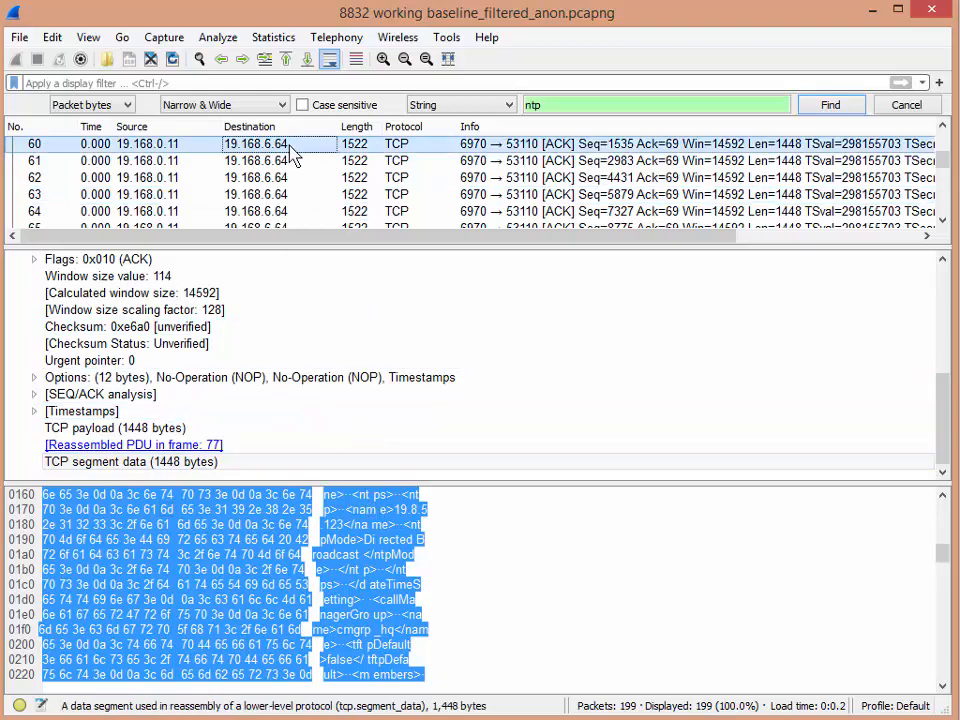
pyautogui.rightClick(291, 150)
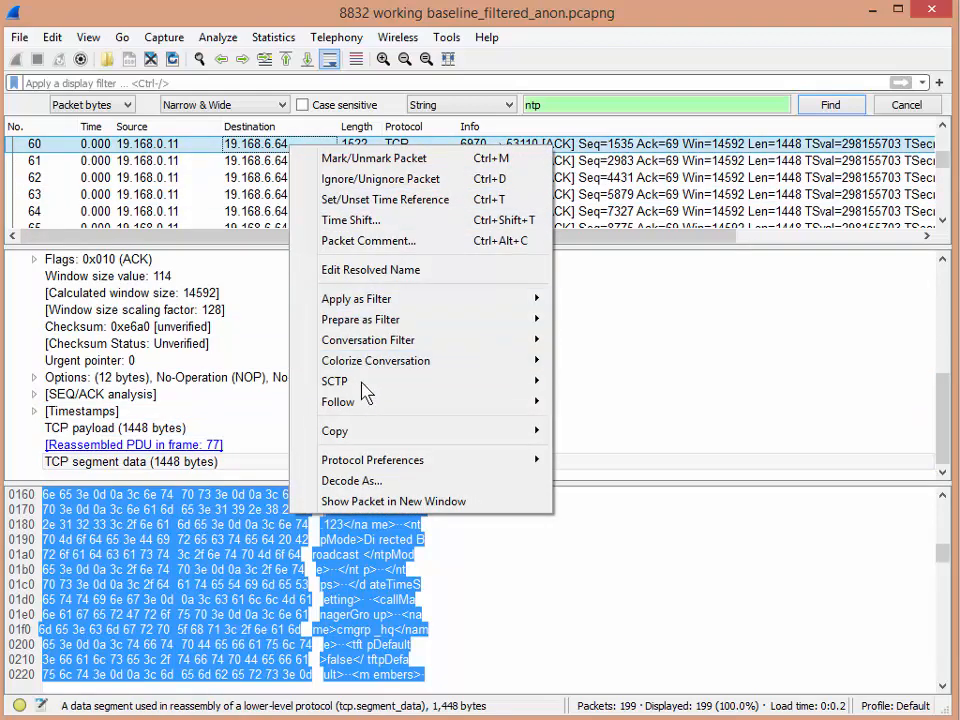
pyautogui.moveTo(535, 405)
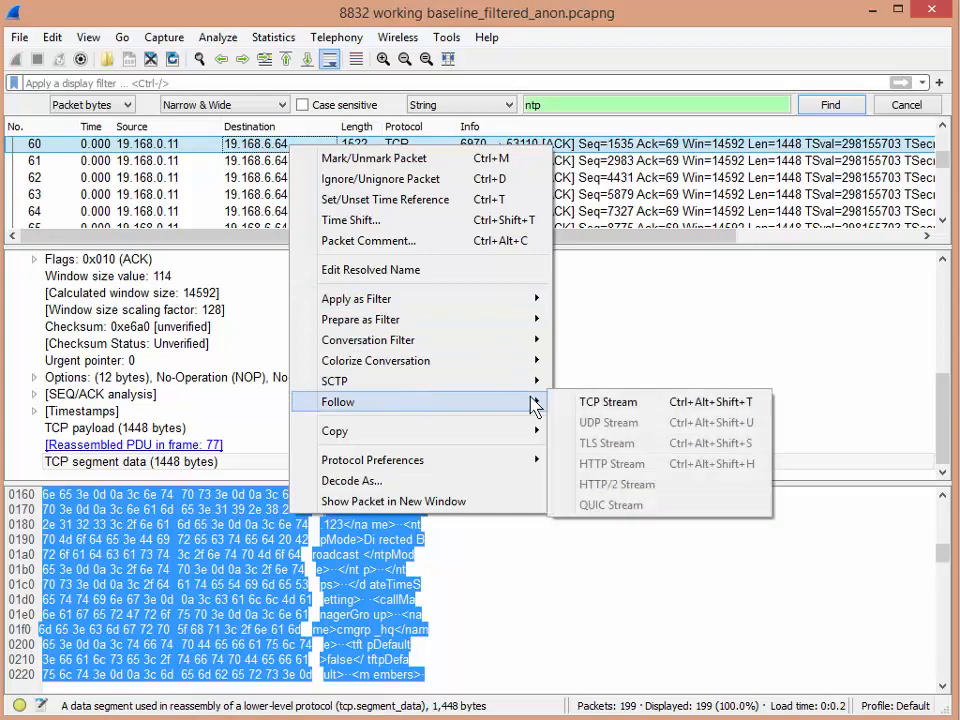
pyautogui.click(593, 403)
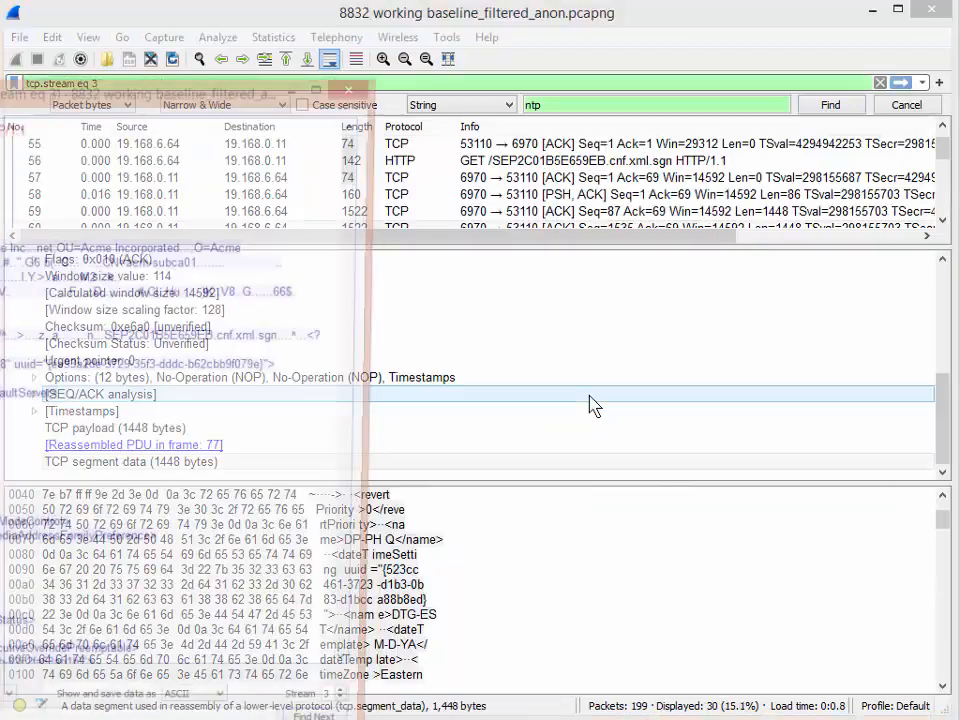
pyautogui.moveTo(226, 95); pyautogui.dragTo(463, 23)
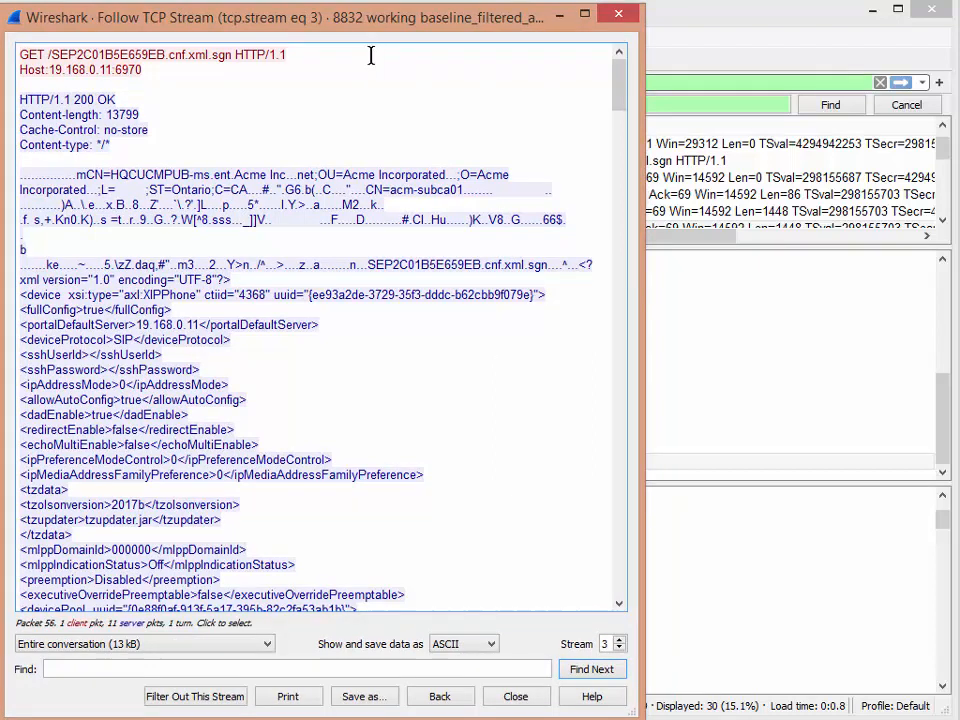
pyautogui.moveTo(355, 28); pyautogui.dragTo(318, 52)
pyautogui.click(322, 22)
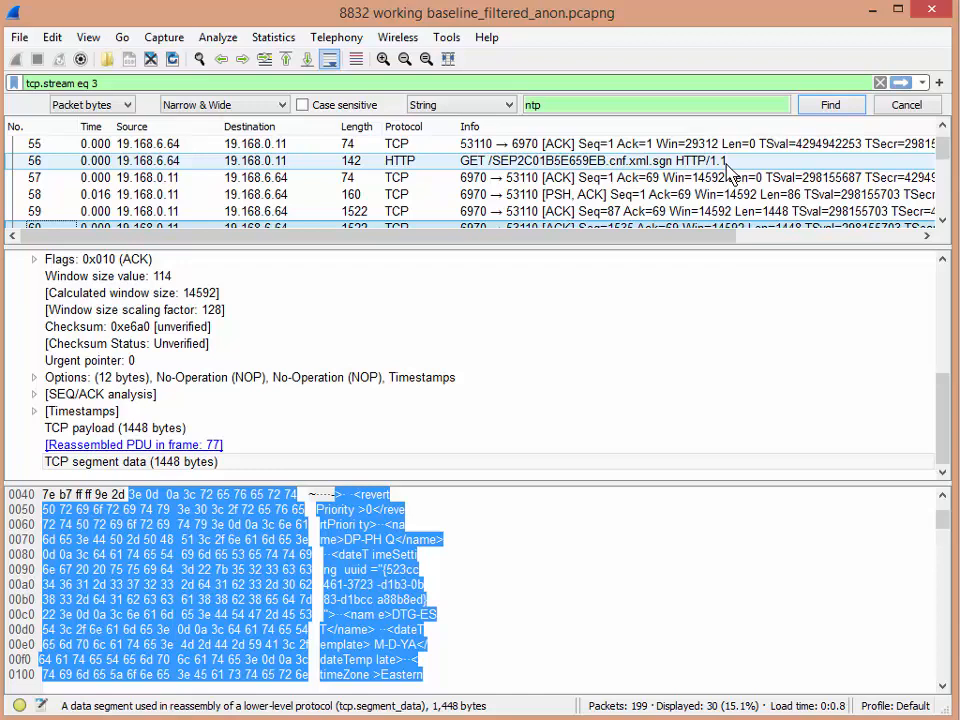
pyautogui.click(538, 146)
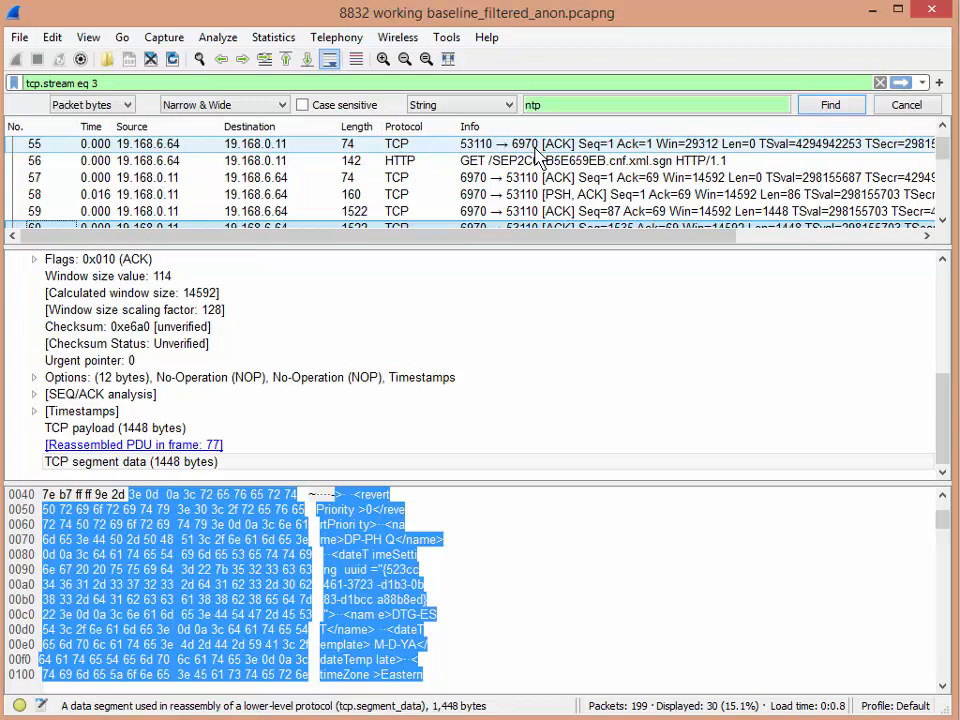
pyautogui.moveTo(0, 50); pyautogui.dragTo(55, 20)
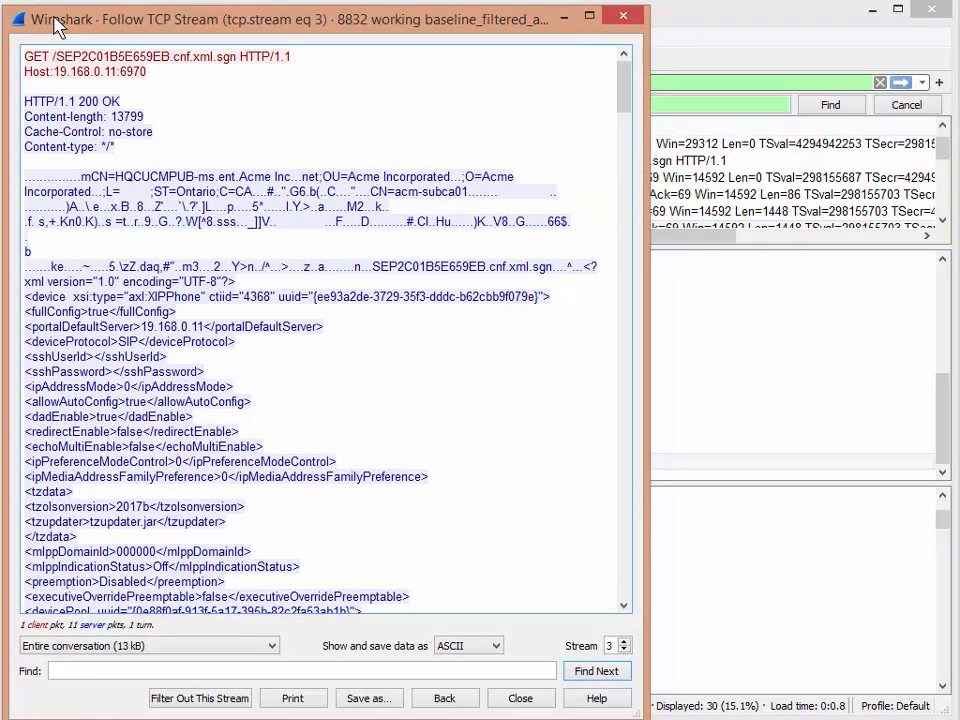
# Step: Search the followed stream text for ntp and scroll to the matching configuration entries
pyautogui.click(73, 672)
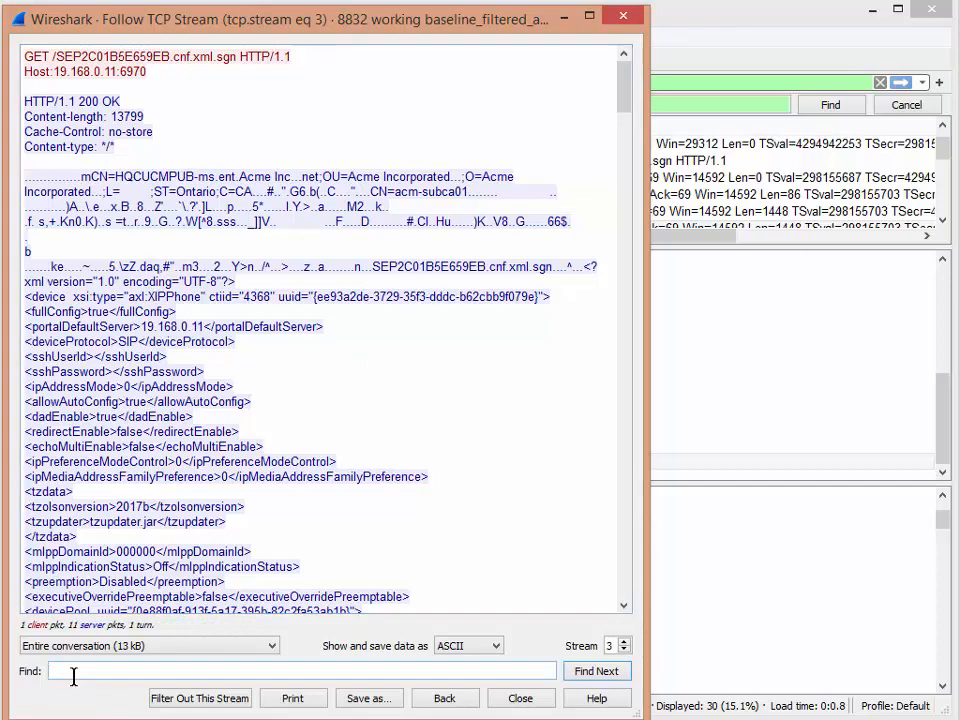
pyautogui.write('ntp')
pyautogui.press('Return')
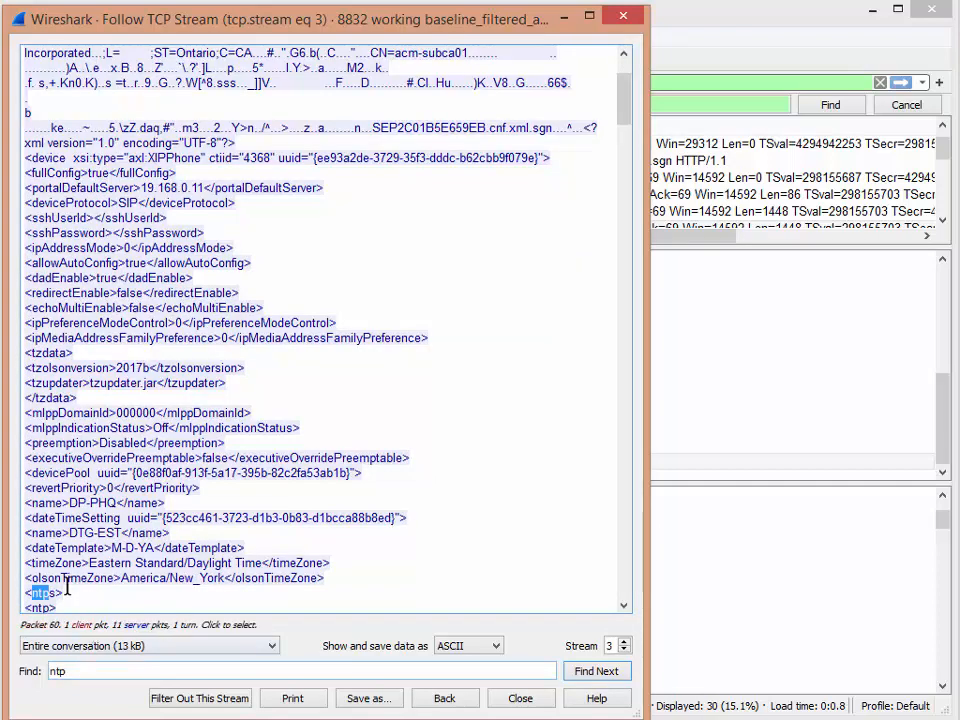
pyautogui.click(623, 605)
pyautogui.click(623, 605)
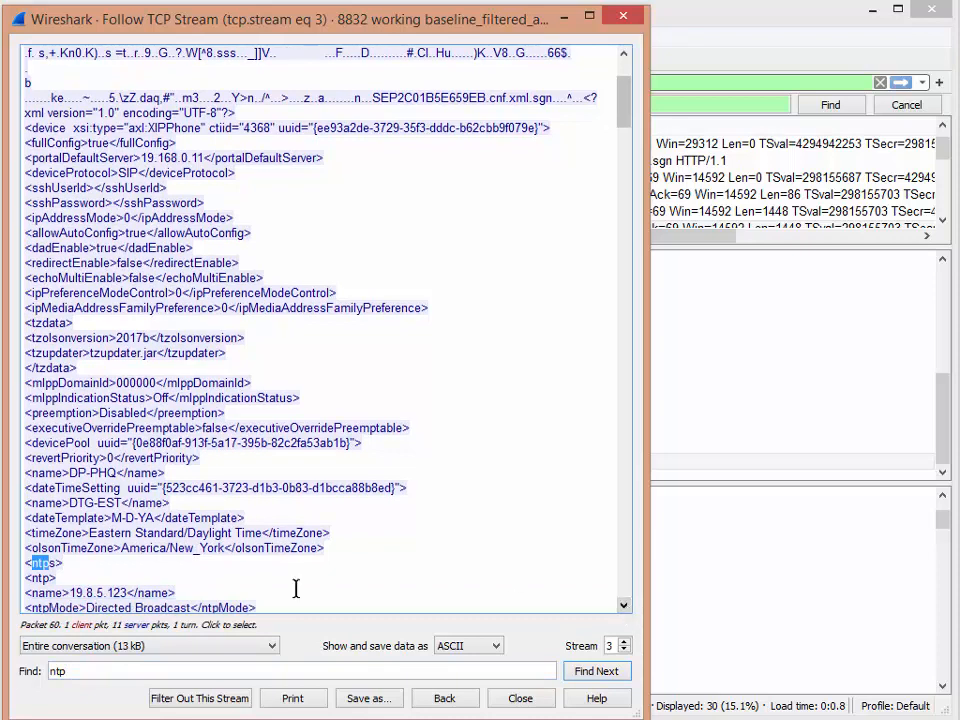
# Step: Highlight the NTP server name line 19.8.5.123 in the configuration, then return to the main packet list window
pyautogui.moveTo(22, 592); pyautogui.dragTo(177, 592)
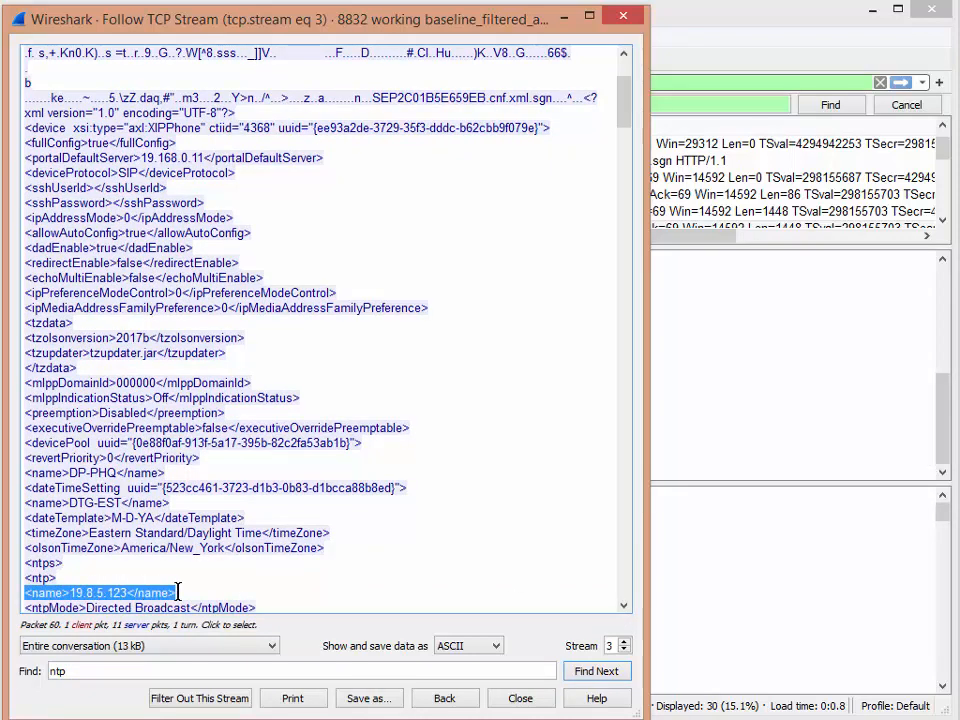
pyautogui.click(733, 53)
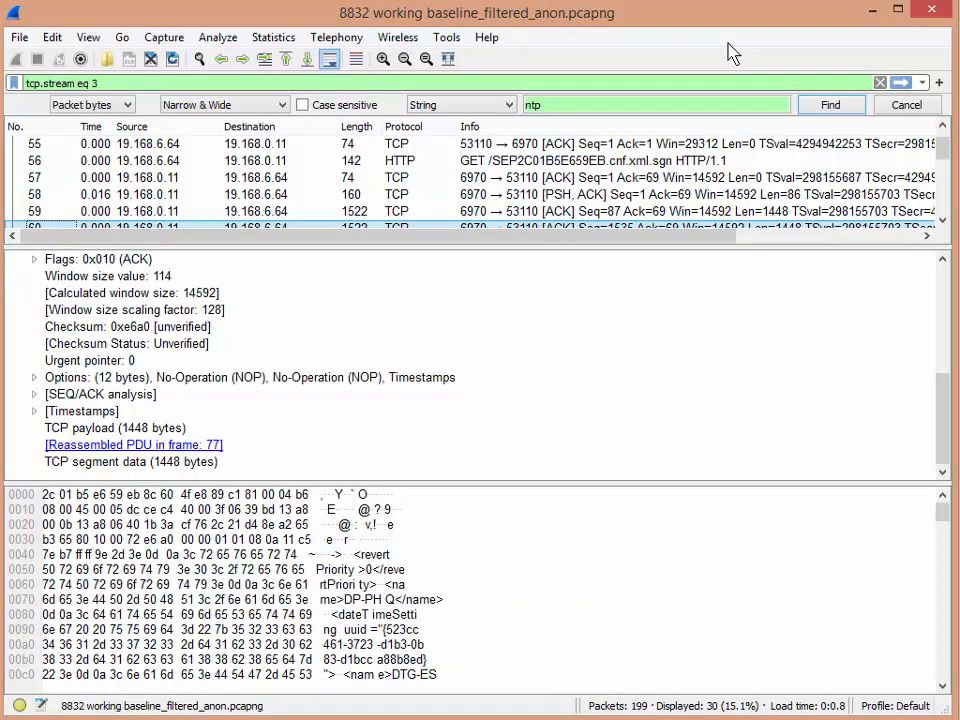